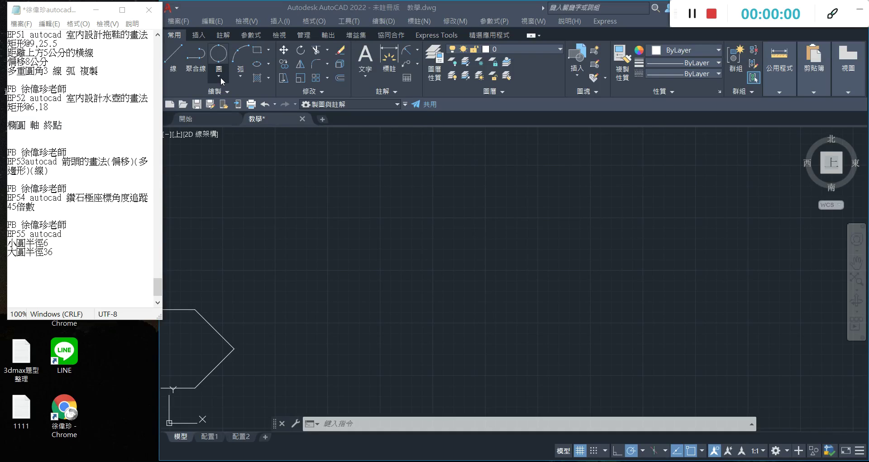
Step: Draw a radius-36 circle from a centre point on the canvas
{"action": "left_click", "coordinate": [221, 77]}
{"action": "left_click", "coordinate": [221, 75]}
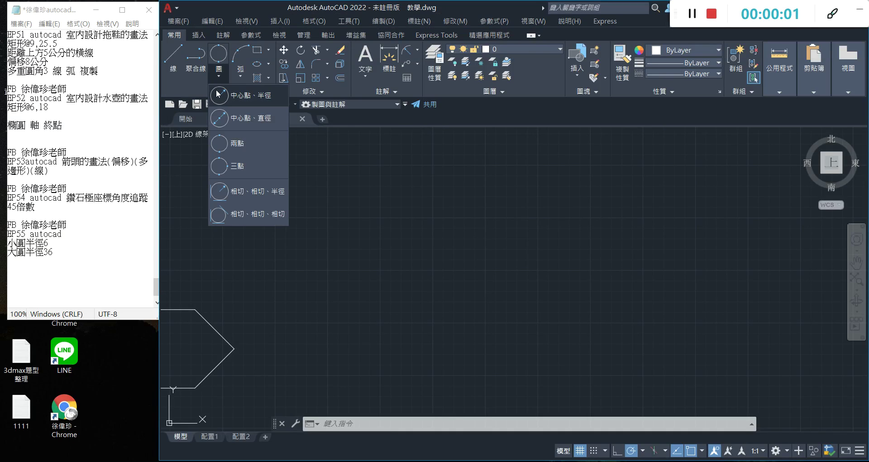
{"action": "left_click", "coordinate": [244, 101]}
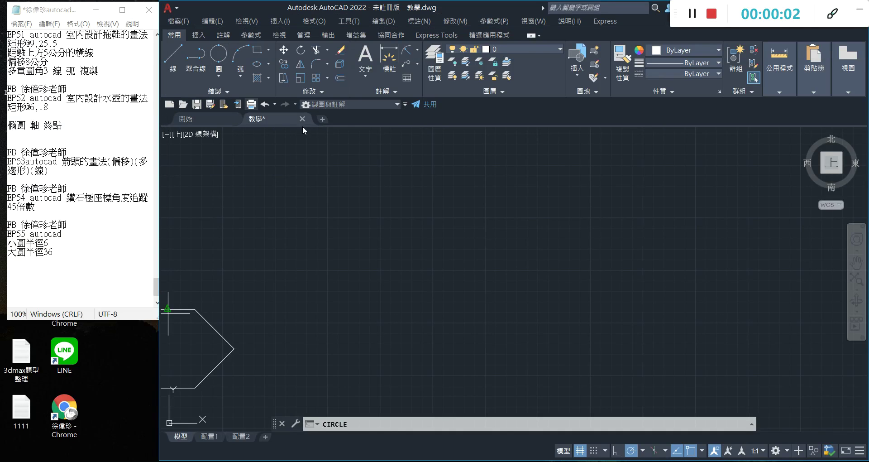
{"action": "left_click", "coordinate": [383, 270]}
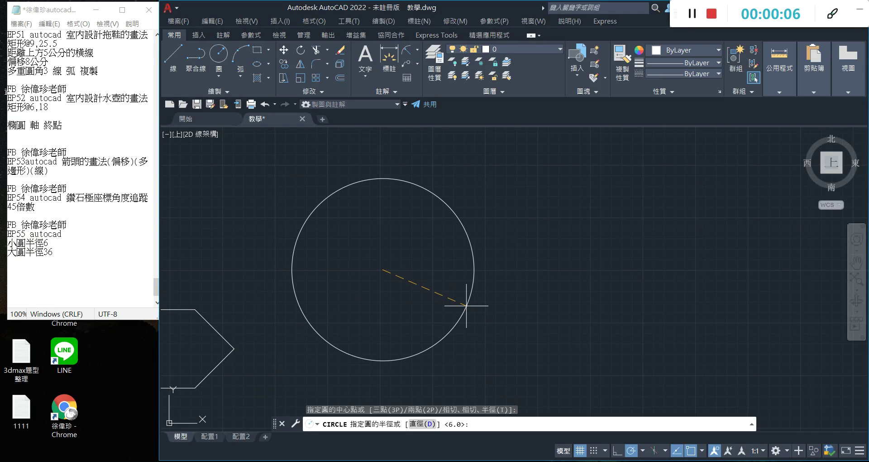
{"action": "type", "text": "36"}
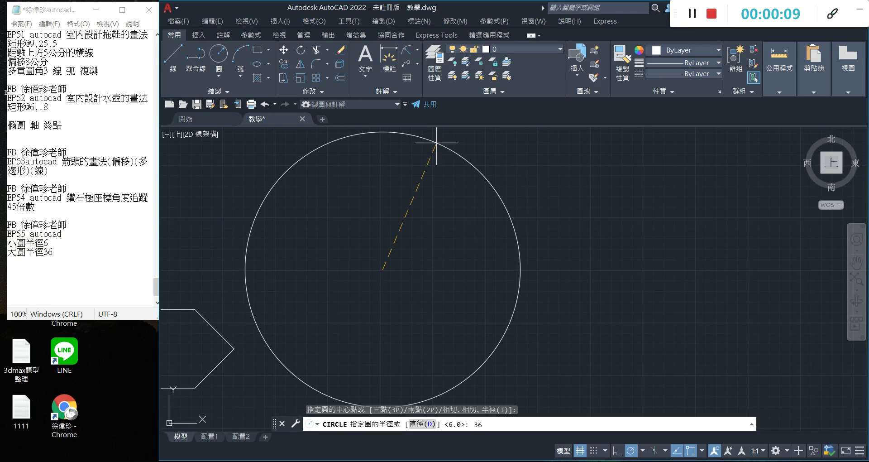
{"action": "key", "text": "Return"}
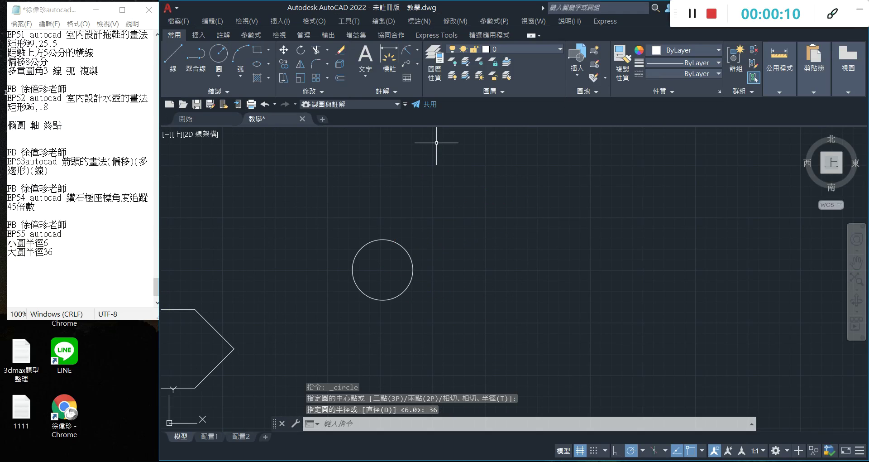
{"action": "middle_click_drag", "start_coordinate": [393, 279], "coordinate": [380, 221]}
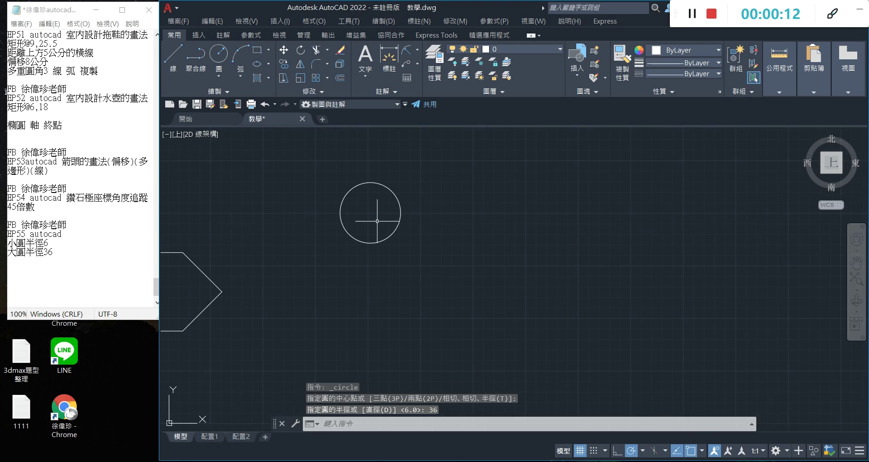
Step: Draw a 2-point circle of diameter 12 hanging from the big circle's bottom point
{"action": "left_click", "coordinate": [219, 80]}
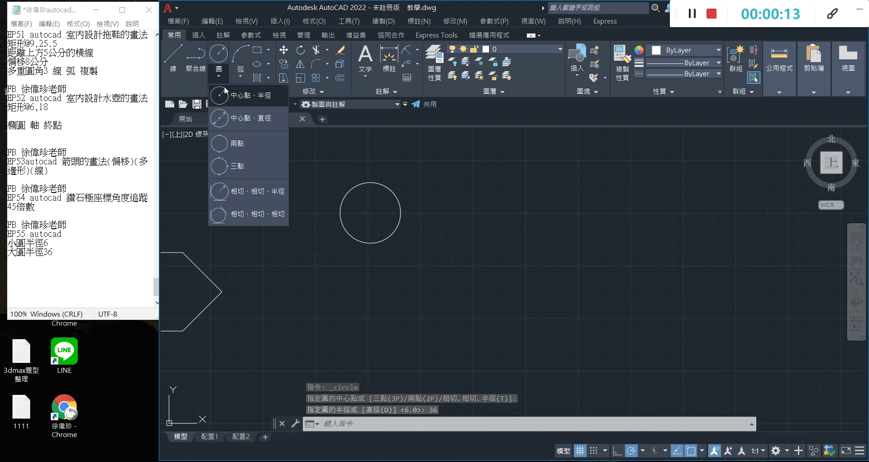
{"action": "left_click", "coordinate": [246, 144]}
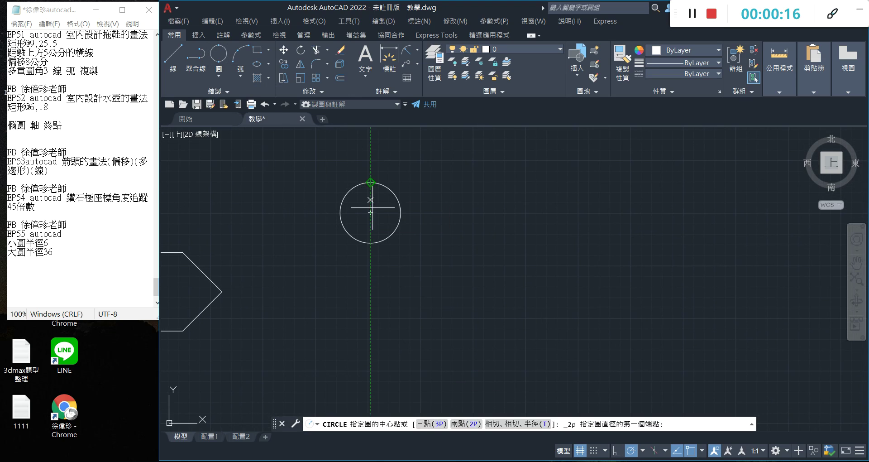
{"action": "left_click", "coordinate": [371, 243]}
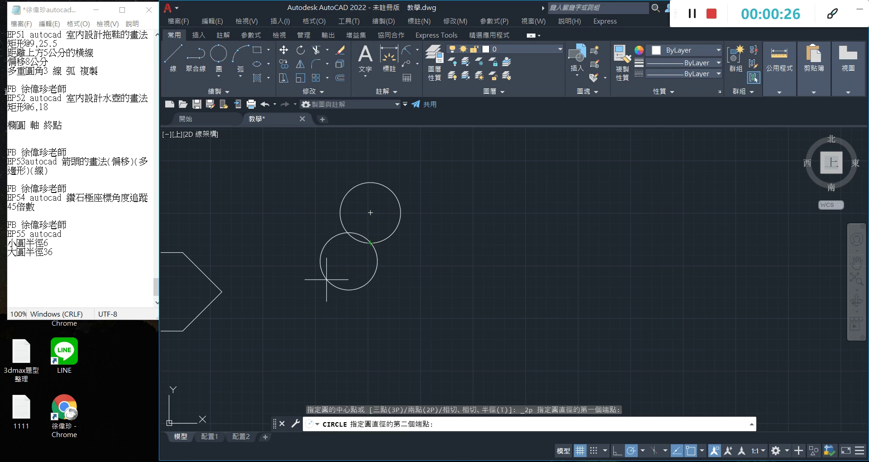
{"action": "type", "text": "12"}
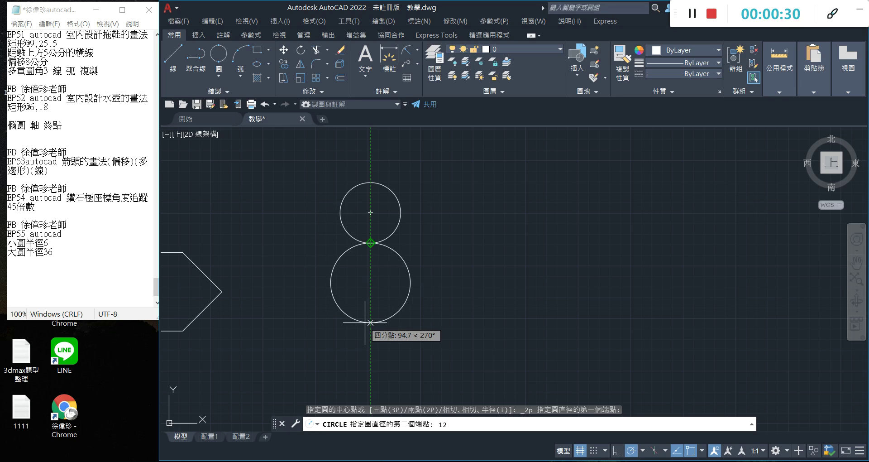
{"action": "key", "text": "Return"}
{"action": "scroll", "coordinate": [383, 264], "scroll_direction": "up", "scroll_amount": 2}
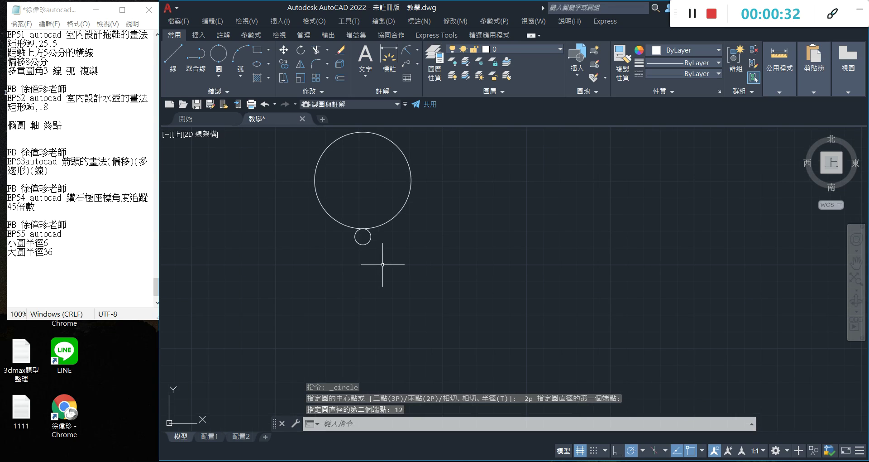
{"action": "left_click", "coordinate": [367, 244]}
{"action": "middle_click_drag", "start_coordinate": [408, 282], "coordinate": [412, 355]}
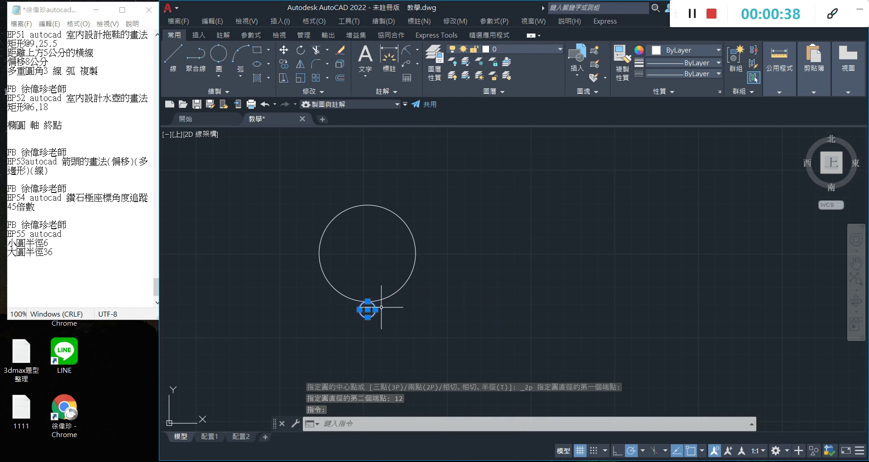
{"action": "key", "text": "Escape"}
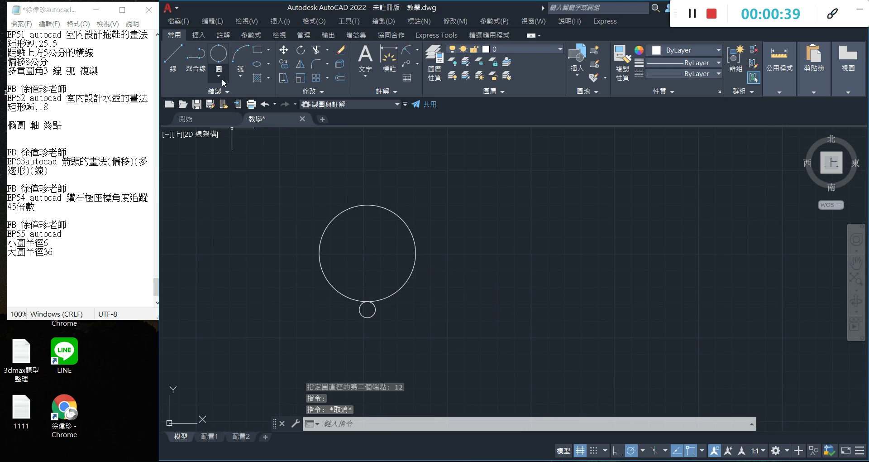
Step: Add two radius-6 circles tangent to the neighbouring small circle and the large circle
{"action": "left_click", "coordinate": [222, 78]}
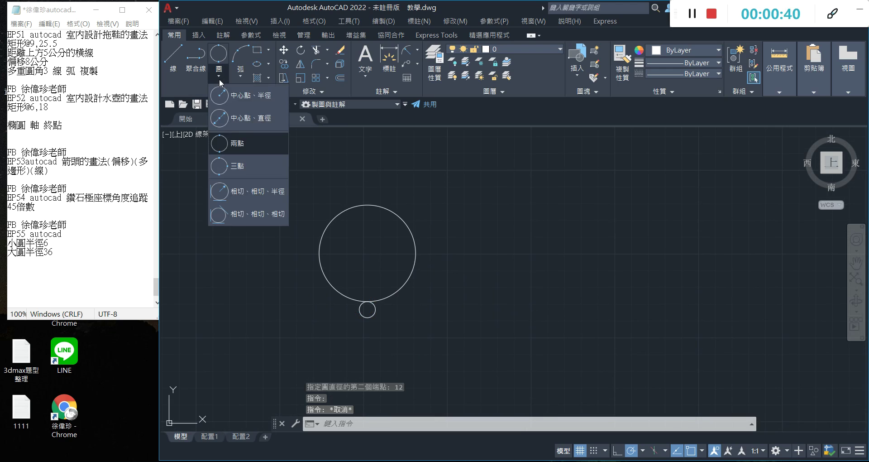
{"action": "left_click", "coordinate": [257, 193]}
{"action": "left_click", "coordinate": [374, 307]}
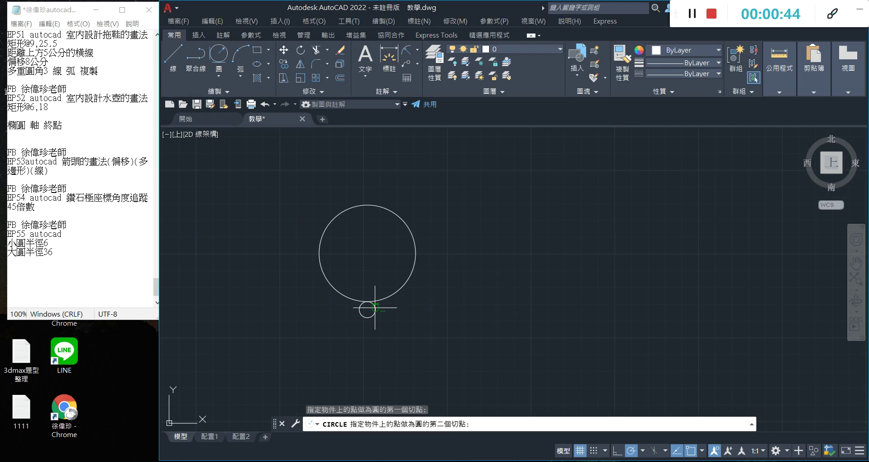
{"action": "left_click", "coordinate": [378, 303]}
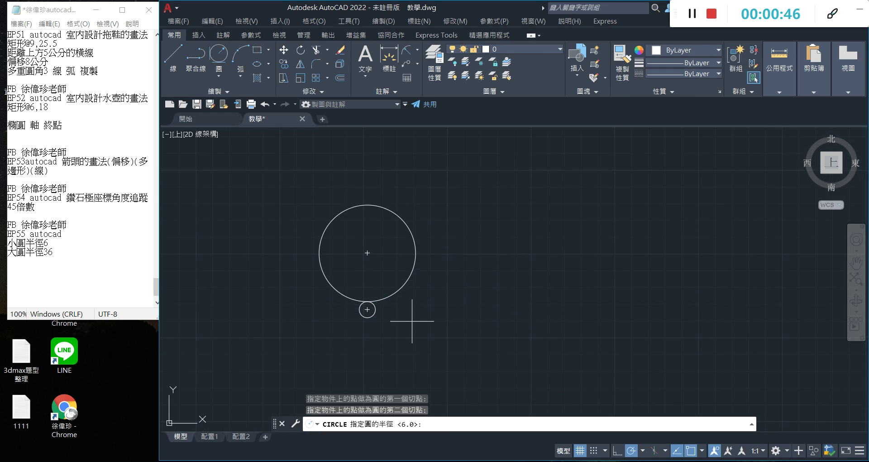
{"action": "key", "text": "Return"}
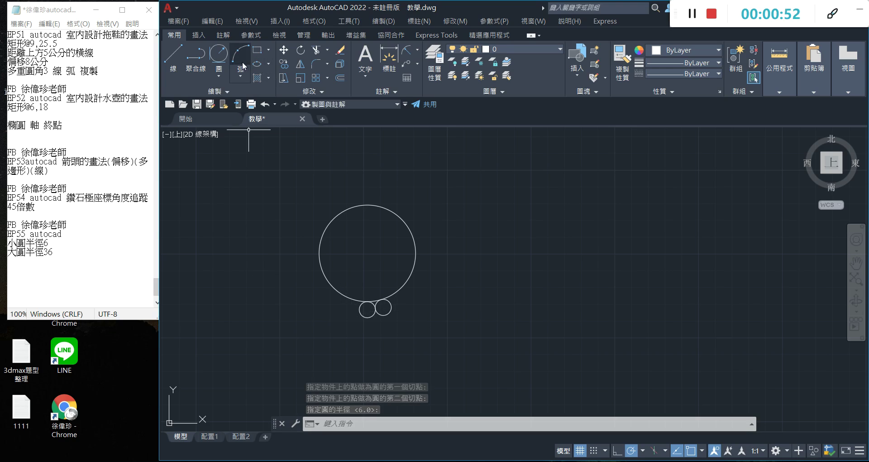
{"action": "left_click", "coordinate": [218, 75]}
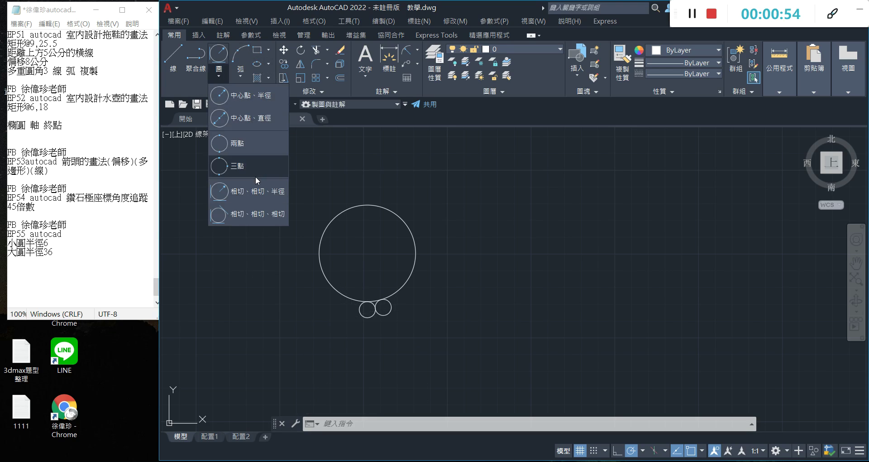
{"action": "left_click", "coordinate": [258, 192]}
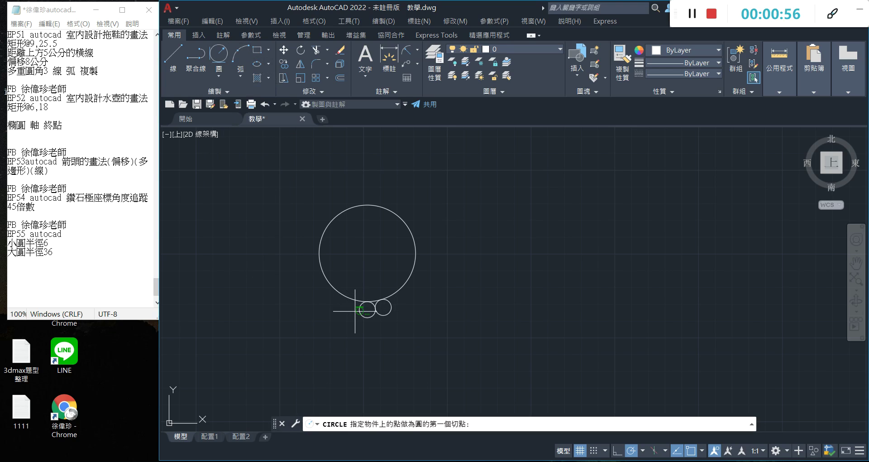
{"action": "left_click", "coordinate": [355, 307]}
{"action": "left_click", "coordinate": [351, 299]}
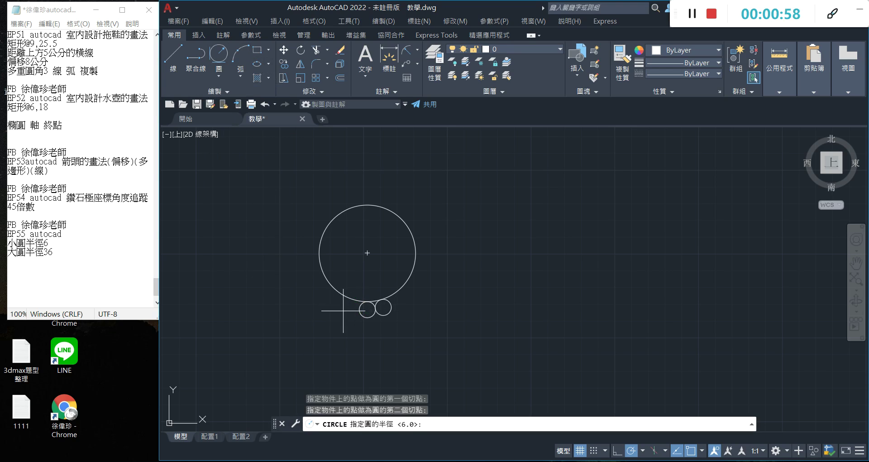
{"action": "key", "text": "Return"}
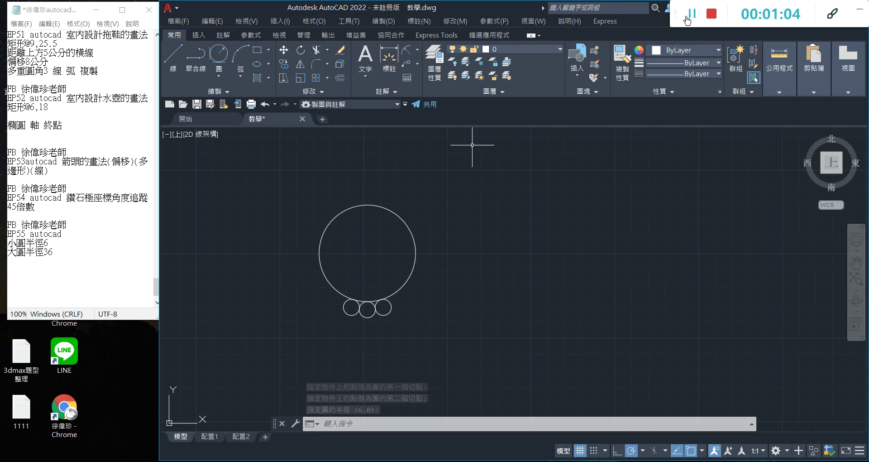
{"action": "left_click_drag", "start_coordinate": [614, 145], "coordinate": [449, 459]}
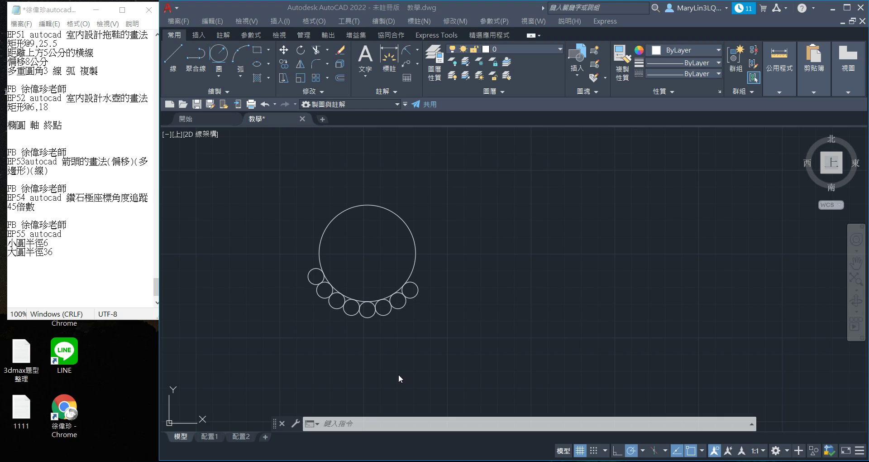
Step: Copy a bottom radius-6 circle from its centre to the large circle's centre
{"action": "left_click", "coordinate": [382, 315]}
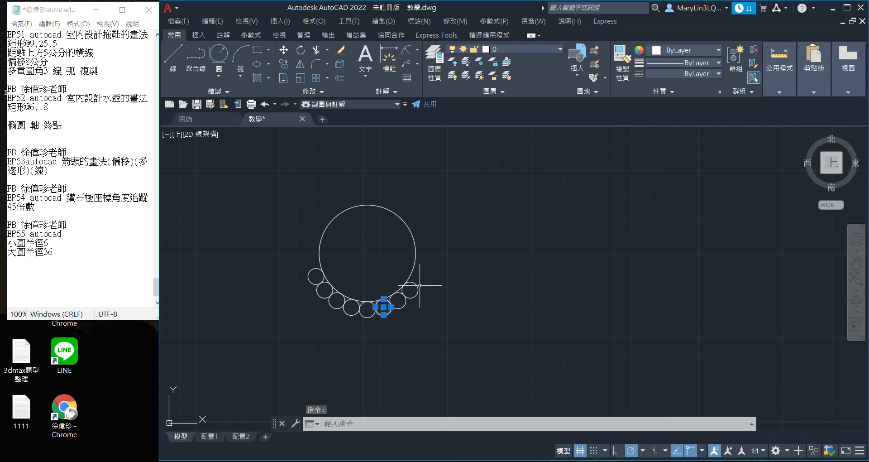
{"action": "left_click", "coordinate": [282, 65]}
{"action": "left_click", "coordinate": [383, 307]}
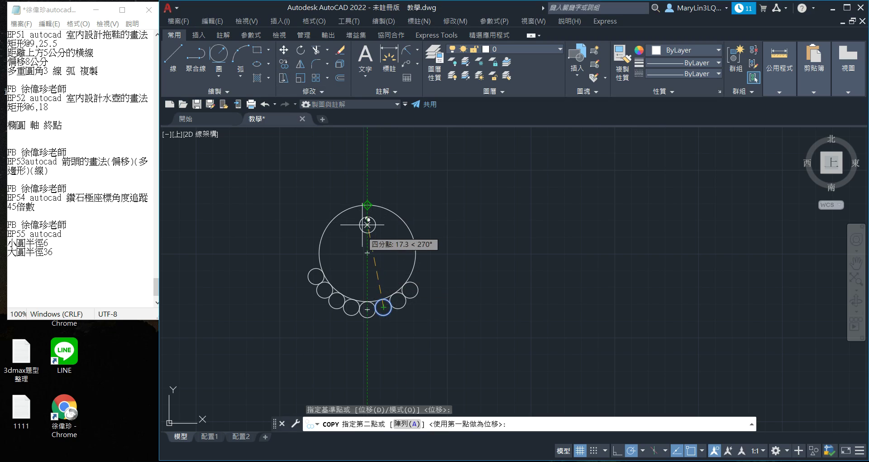
{"action": "left_click", "coordinate": [367, 253]}
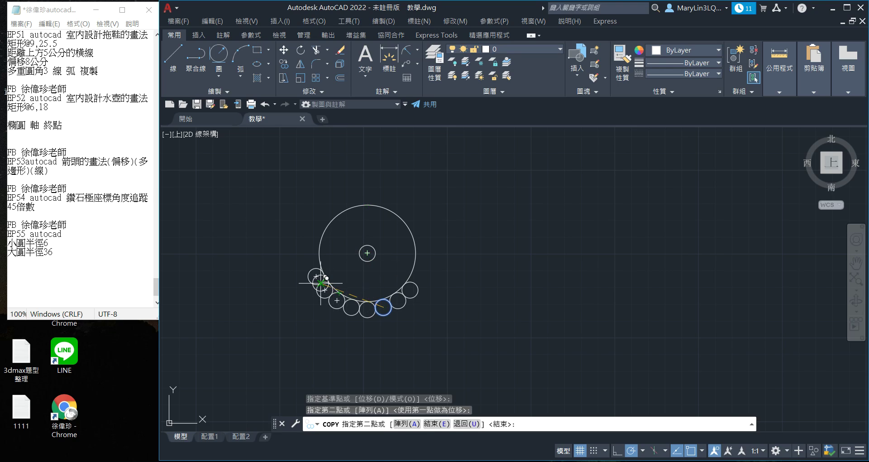
{"action": "key", "text": "Escape"}
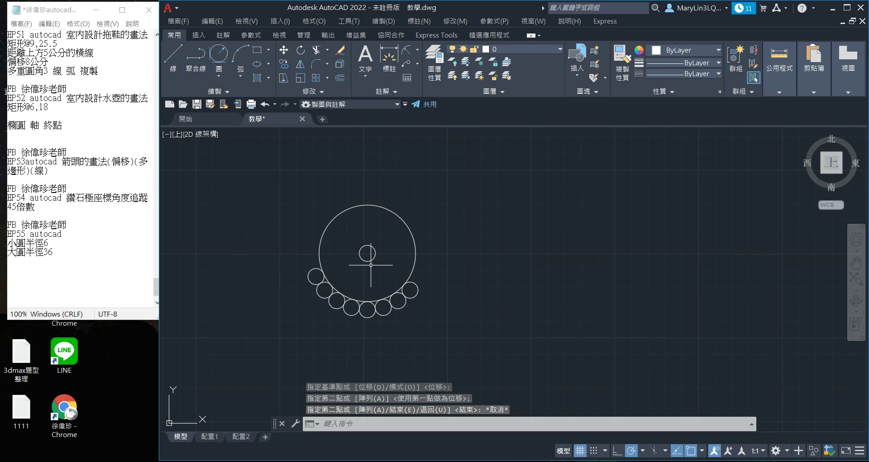
{"action": "left_click", "coordinate": [371, 261]}
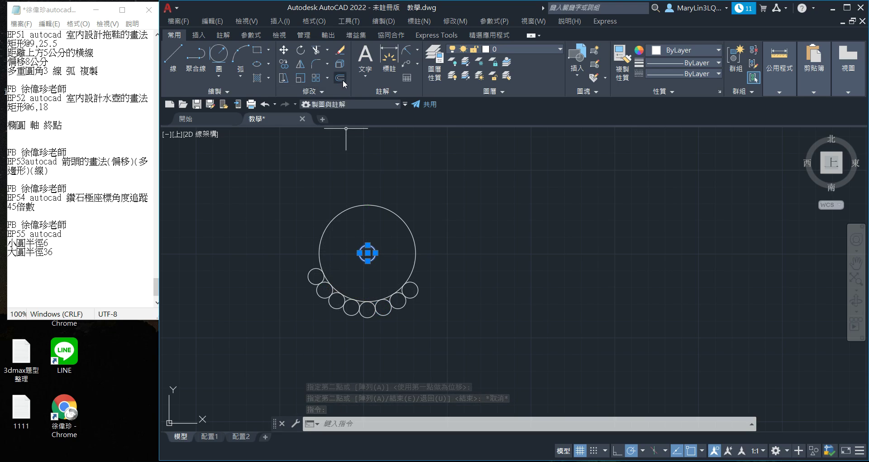
Step: Offset the centre circle 6 units outward, discarding an initial distance of 3
{"action": "left_click", "coordinate": [342, 80]}
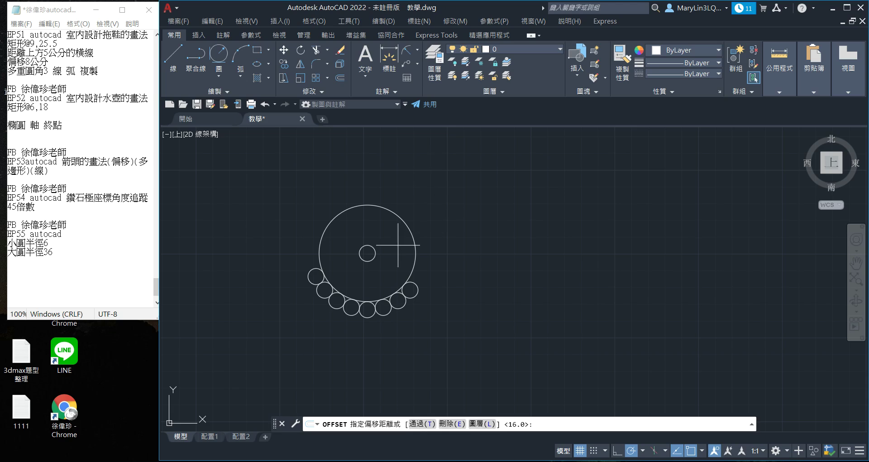
{"action": "type", "text": " 3"}
{"action": "key", "text": "Return"}
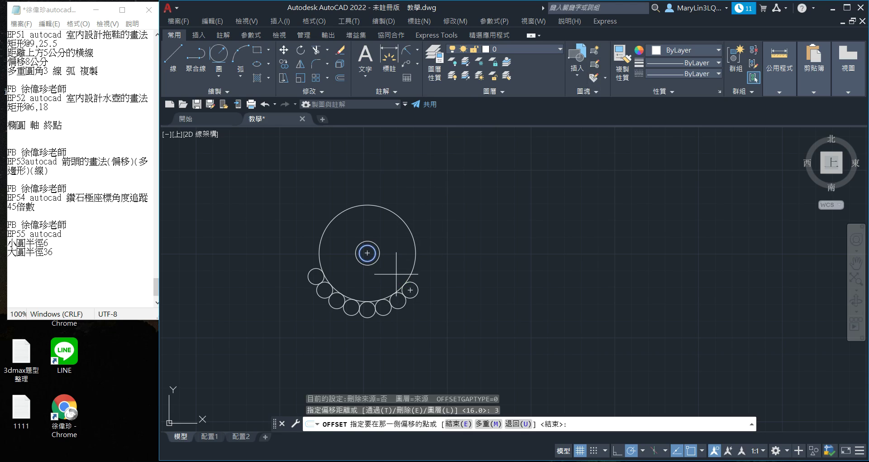
{"action": "key", "text": "Escape"}
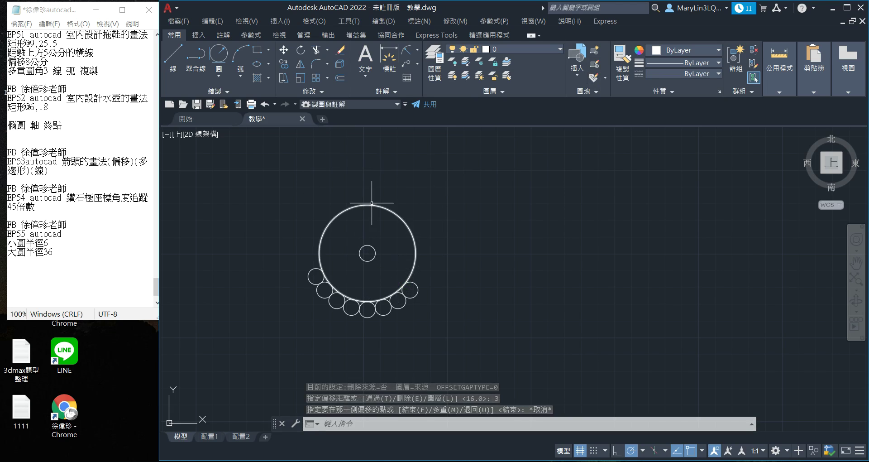
{"action": "key", "text": "Return"}
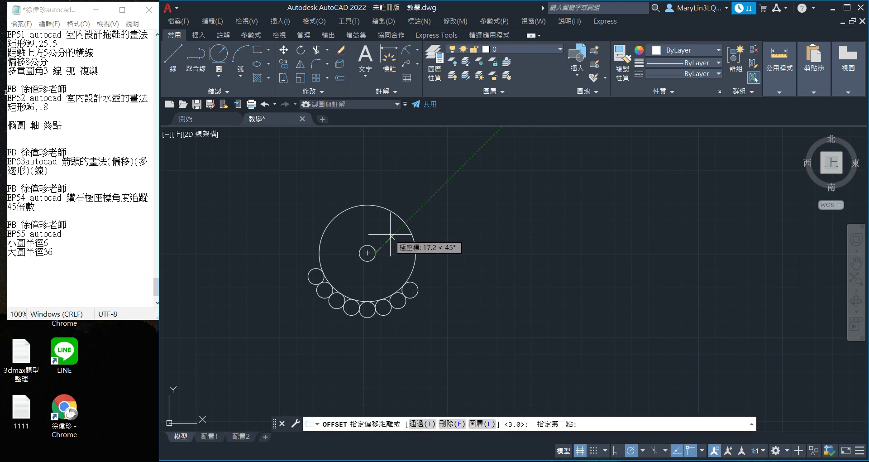
{"action": "type", "text": "6"}
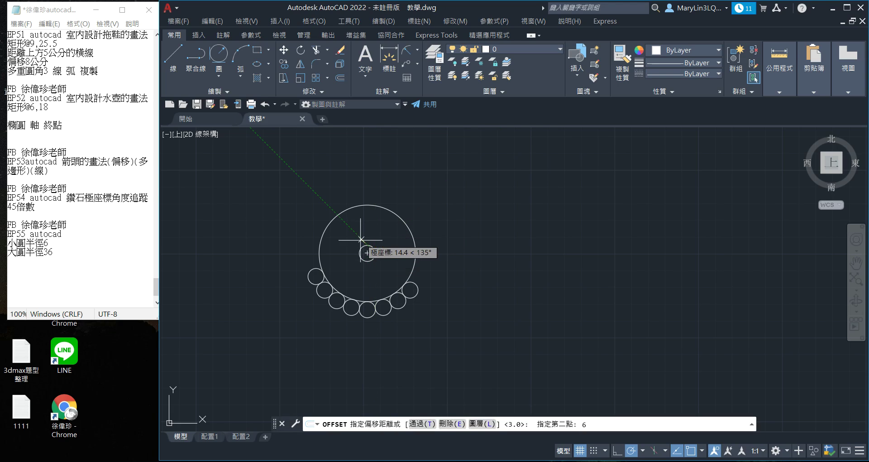
{"action": "key", "text": "Return"}
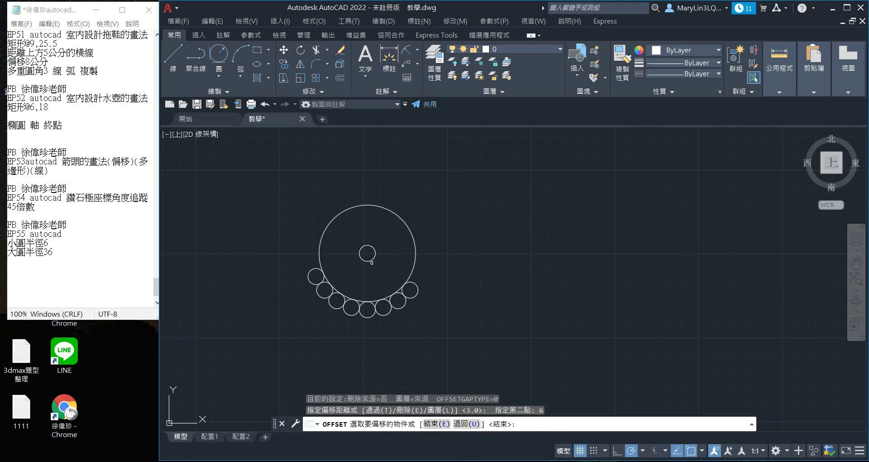
{"action": "left_click", "coordinate": [372, 262]}
{"action": "left_click", "coordinate": [370, 274]}
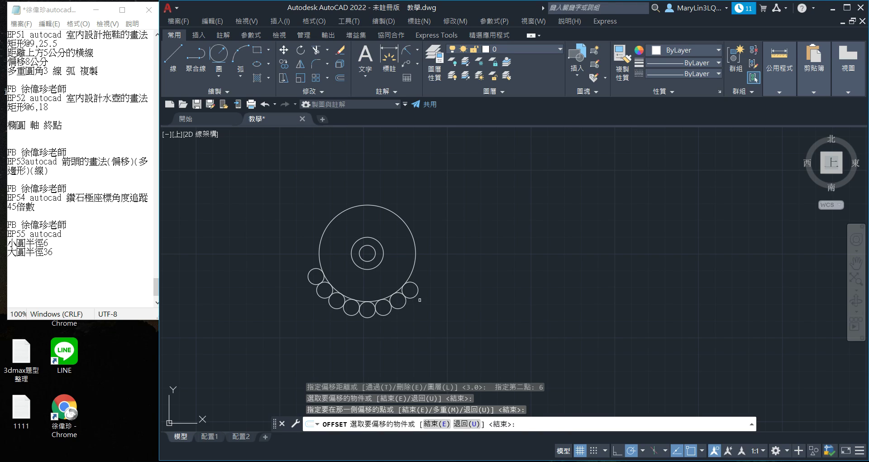
{"action": "key", "text": "Escape"}
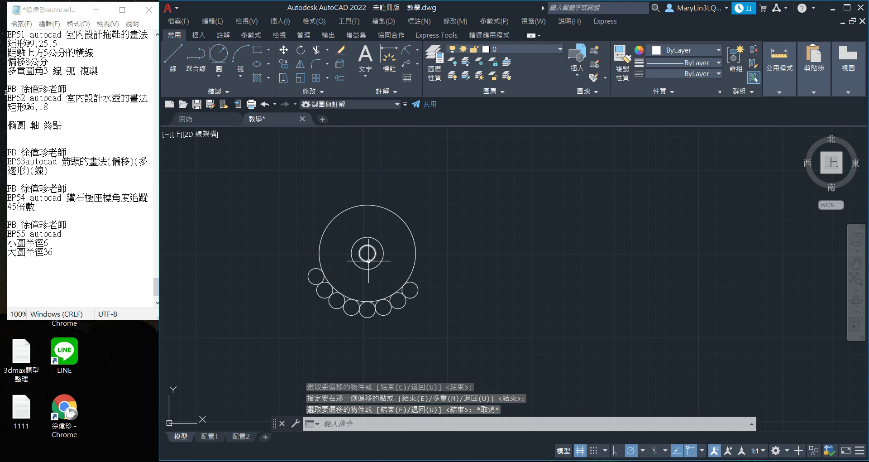
{"action": "left_click", "coordinate": [368, 260]}
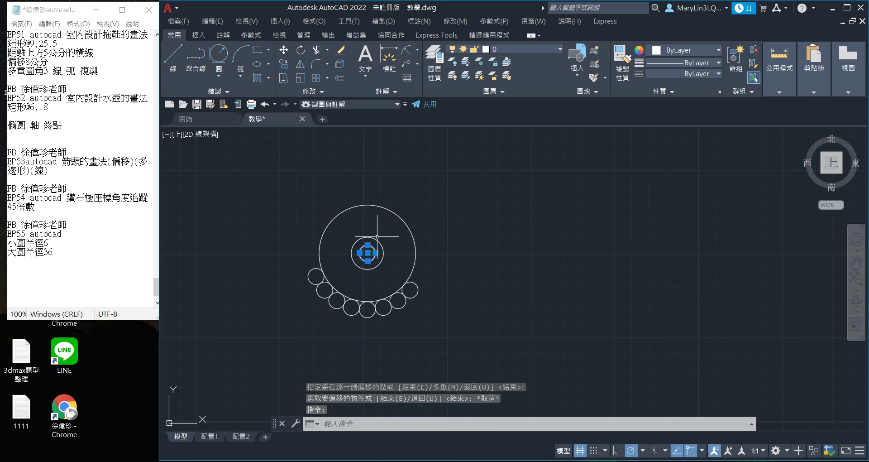
Step: Copy the centre circle to upper-left and upper-right eye positions
{"action": "left_click", "coordinate": [285, 65]}
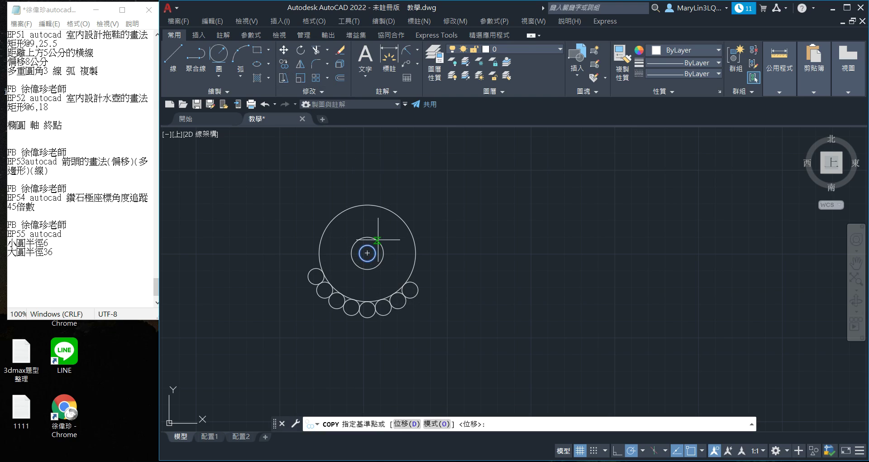
{"action": "left_click", "coordinate": [368, 253]}
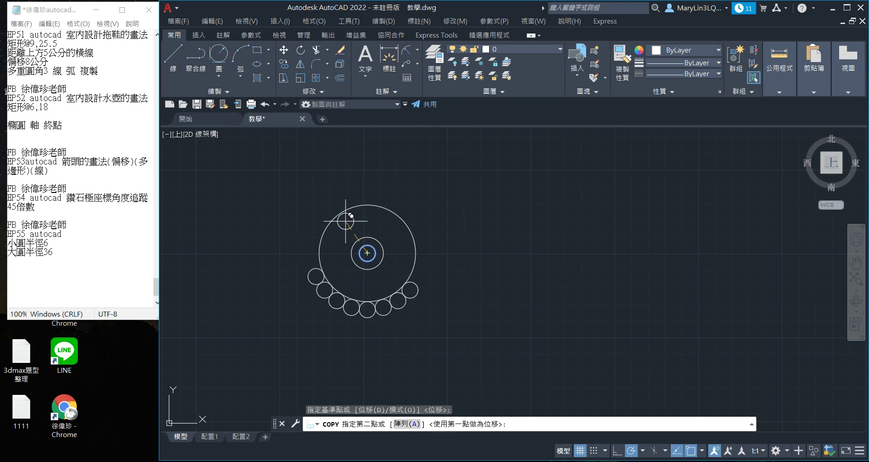
{"action": "left_click", "coordinate": [346, 221]}
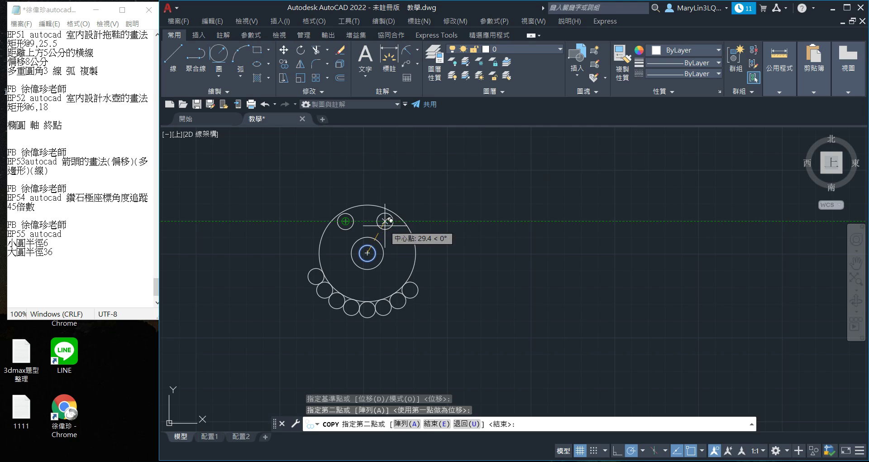
{"action": "left_click", "coordinate": [384, 221]}
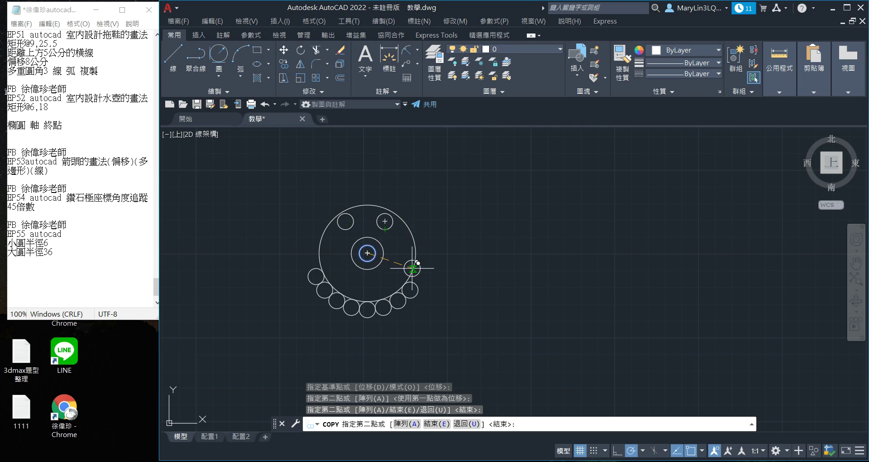
{"action": "key", "text": "Escape"}
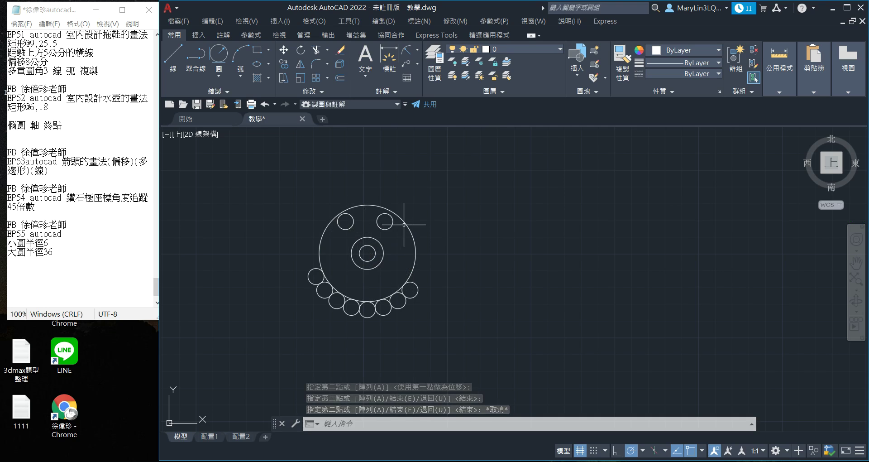
Step: Select the left eye circle and zoom in on the face
{"action": "left_click", "coordinate": [346, 228]}
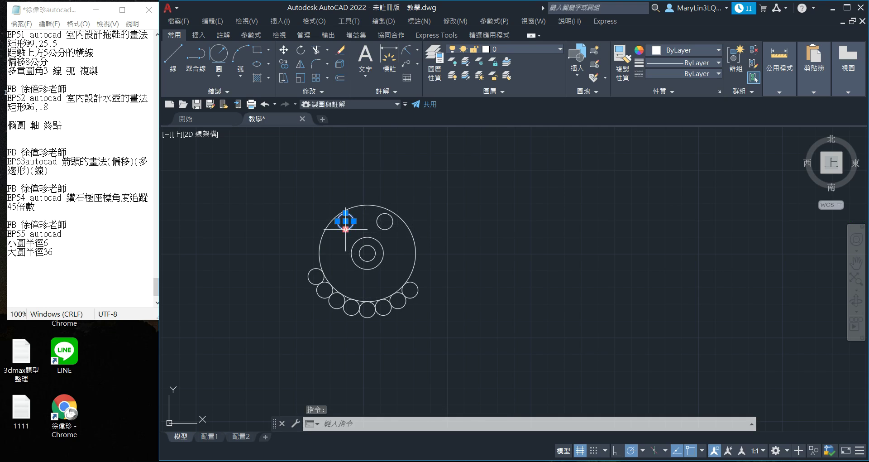
{"action": "scroll", "coordinate": [368, 244], "scroll_direction": "up", "scroll_amount": 2}
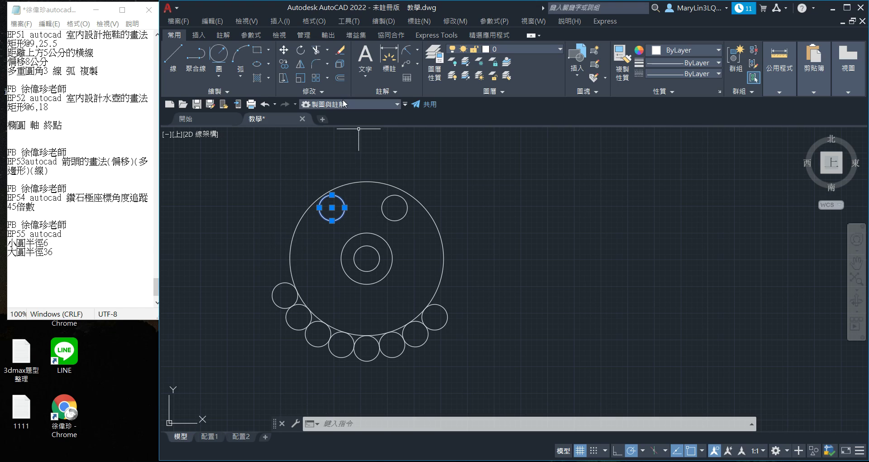
Step: Offset the left and right eye circles 3 units inward to form inner rings
{"action": "left_click", "coordinate": [340, 78]}
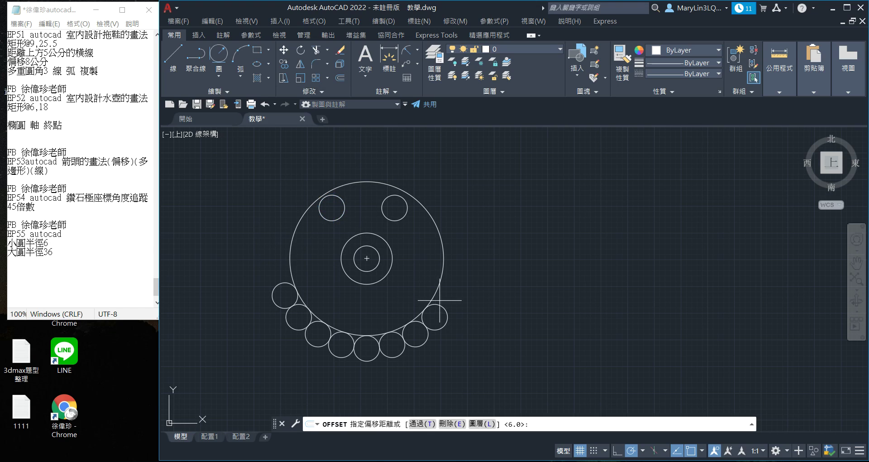
{"action": "type", "text": "3"}
{"action": "key", "text": "Return"}
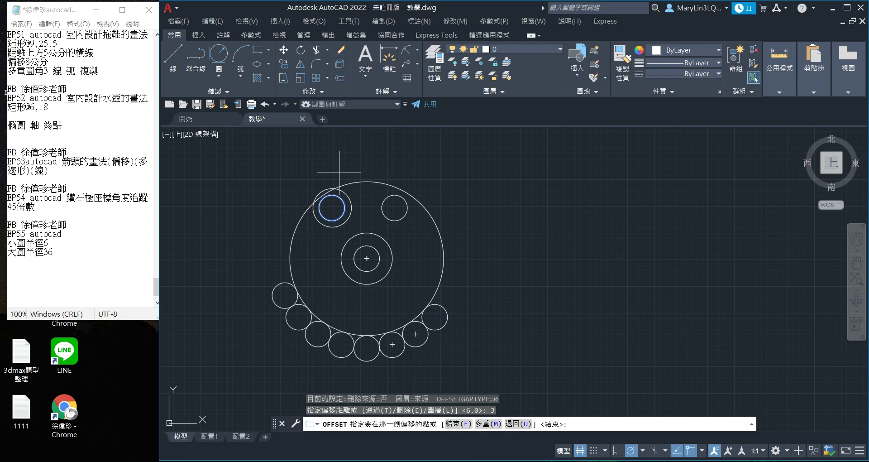
{"action": "left_click", "coordinate": [333, 205]}
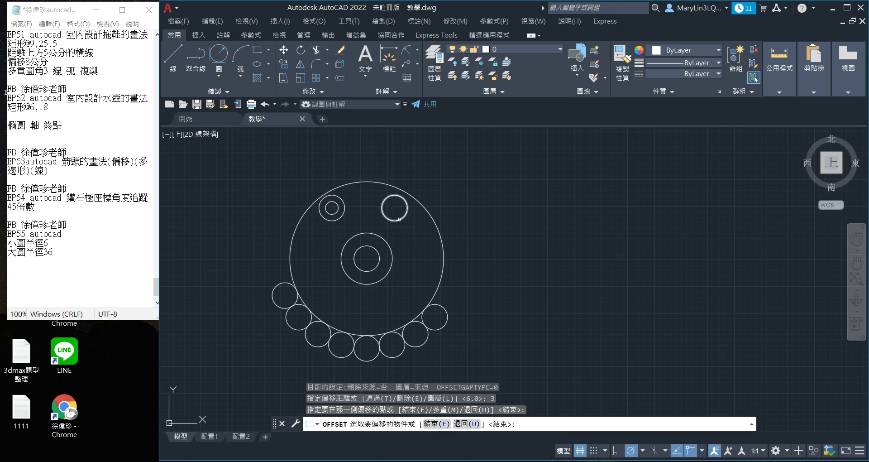
{"action": "left_click", "coordinate": [400, 220]}
{"action": "left_click", "coordinate": [396, 210]}
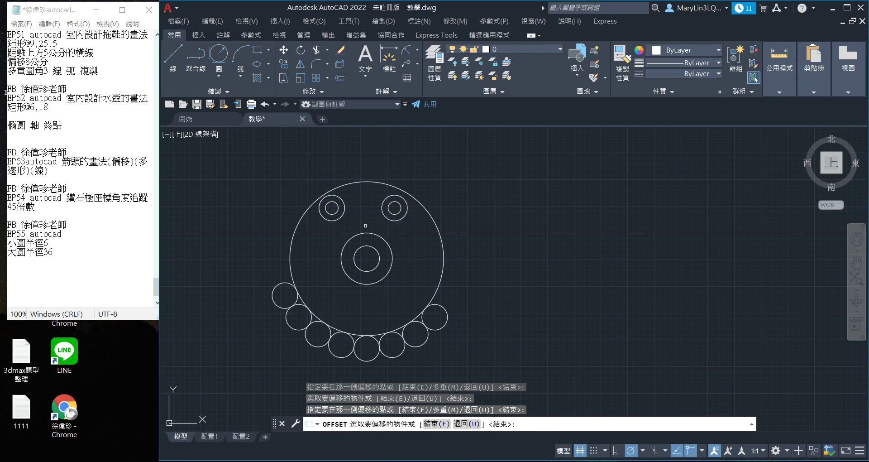
{"action": "scroll", "coordinate": [322, 216], "scroll_direction": "up", "scroll_amount": 2}
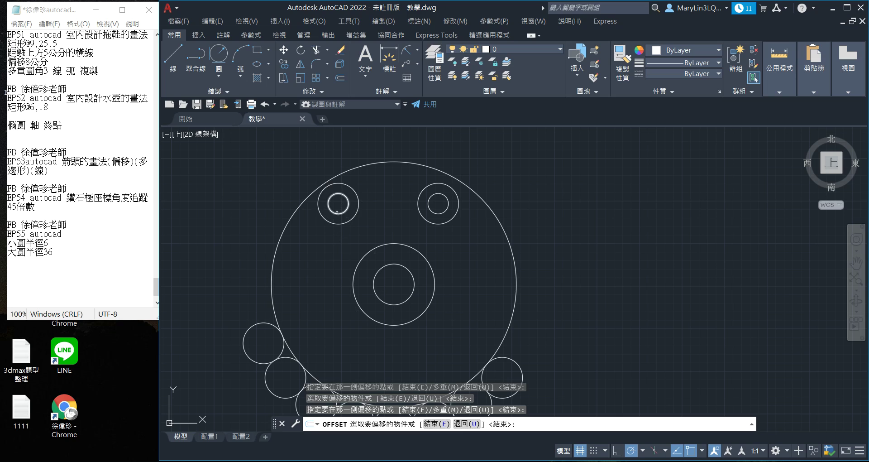
{"action": "left_click", "coordinate": [336, 212]}
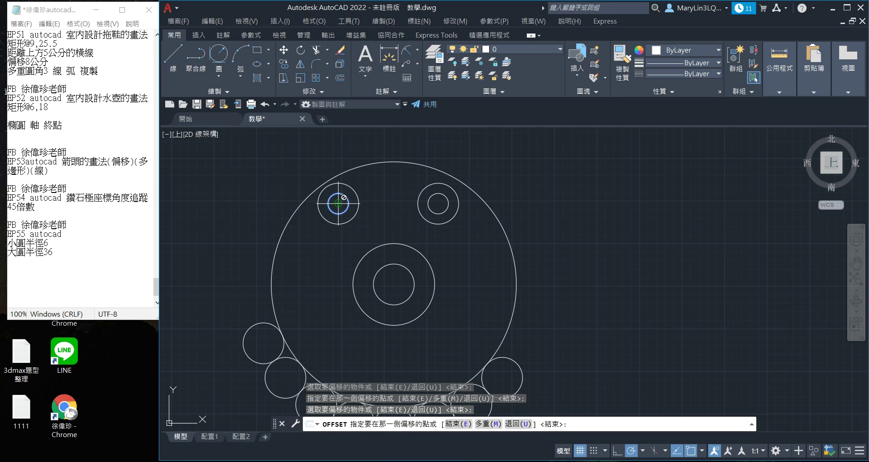
{"action": "left_click", "coordinate": [338, 204]}
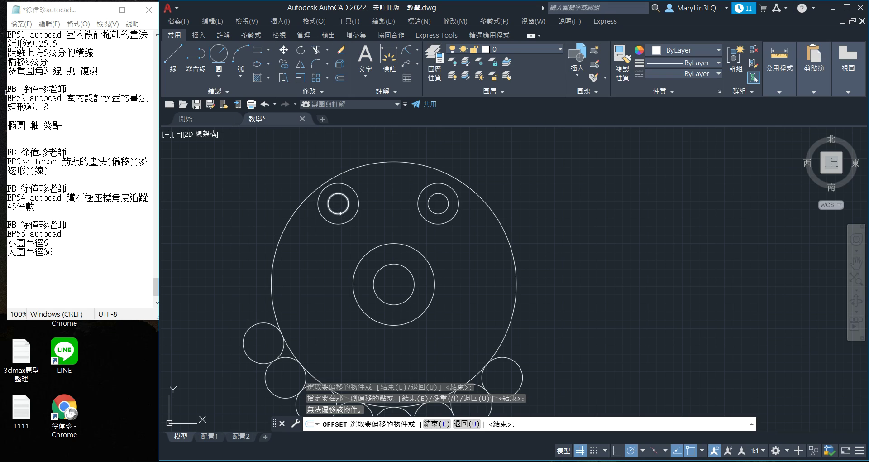
{"action": "type", "text": "E"}
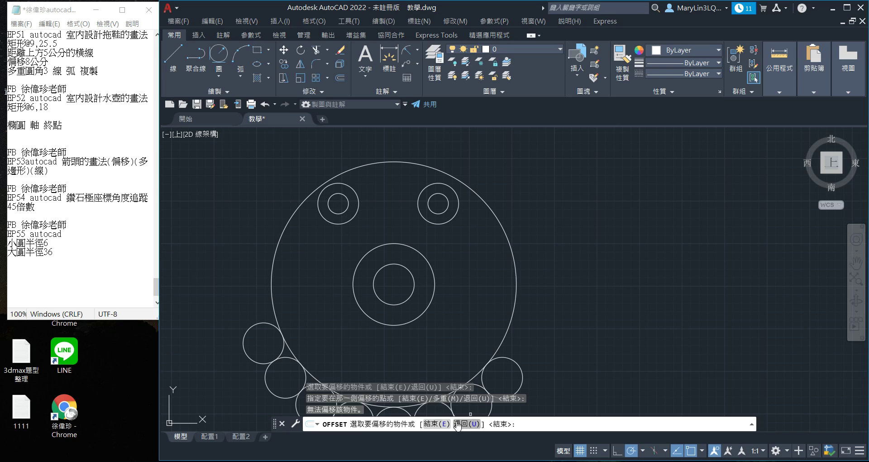
{"action": "key", "text": "Return"}
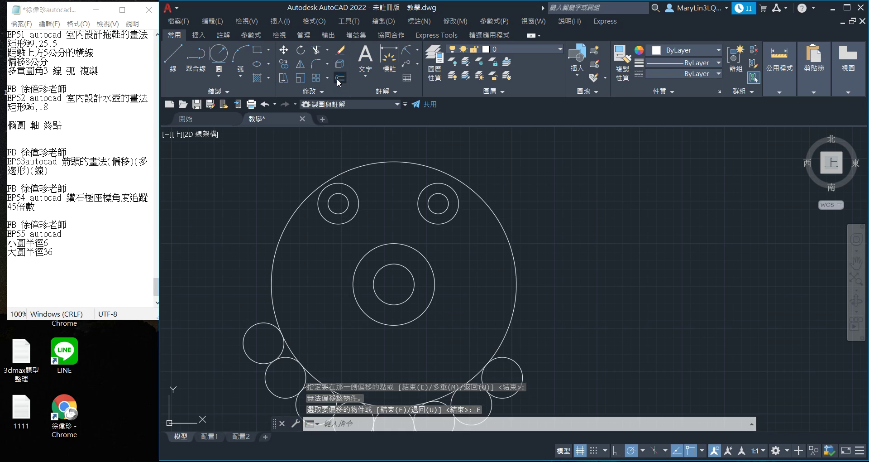
Step: Offset each eye's inner circle 2 units inward as pupils, then zoom out to the whole face
{"action": "left_click", "coordinate": [339, 78]}
{"action": "type", "text": "2"}
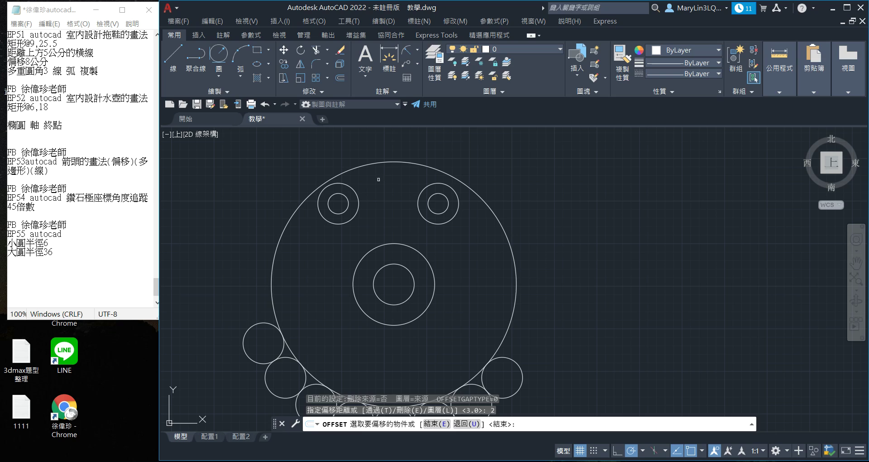
{"action": "left_click", "coordinate": [343, 212]}
{"action": "left_click", "coordinate": [338, 205]}
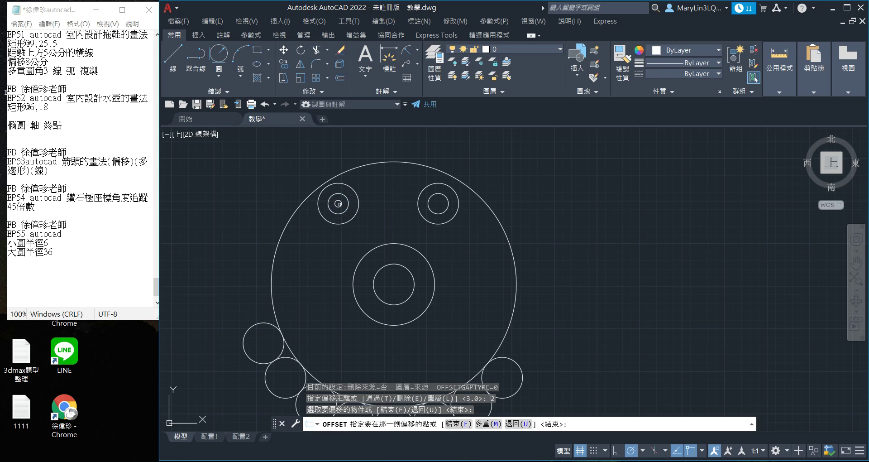
{"action": "left_click", "coordinate": [447, 211]}
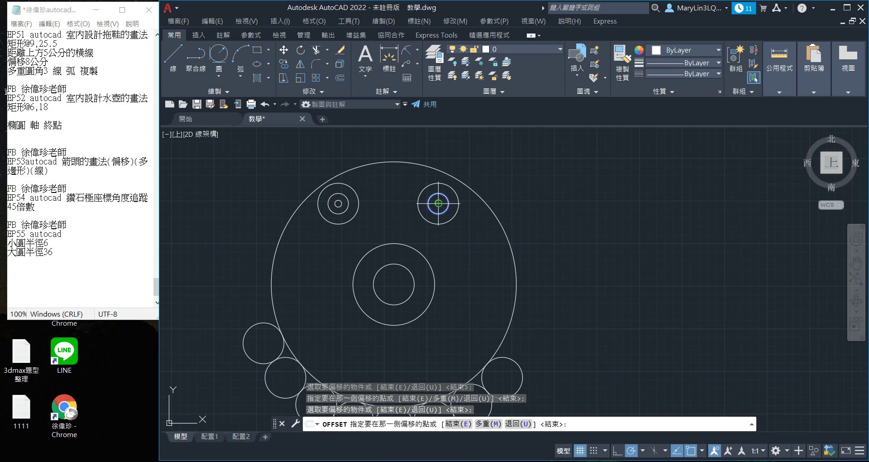
{"action": "left_click", "coordinate": [439, 202]}
{"action": "key", "text": "Escape"}
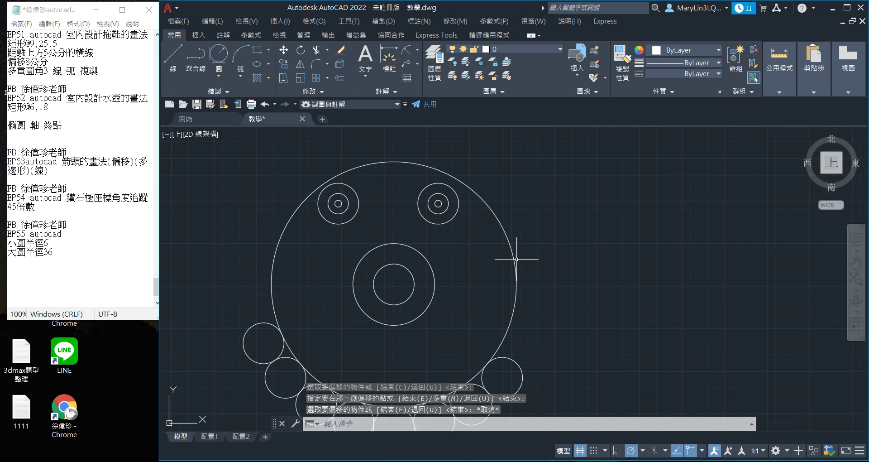
{"action": "scroll", "coordinate": [496, 264], "scroll_direction": "down", "scroll_amount": 2}
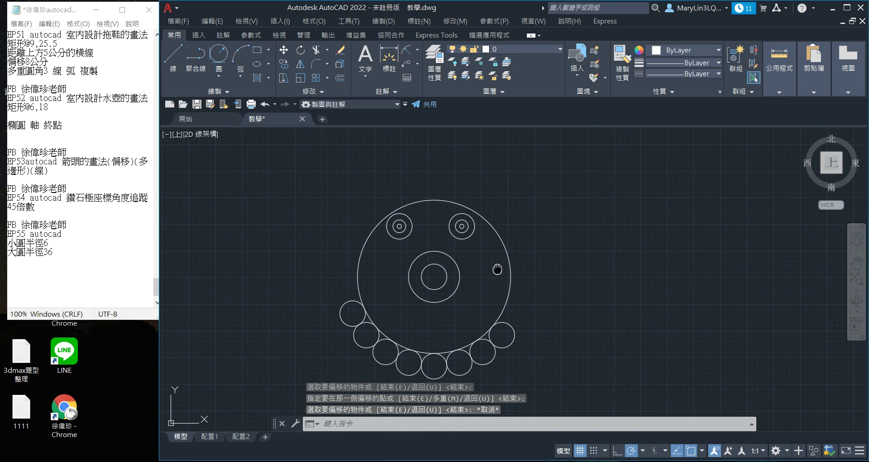
{"action": "scroll", "coordinate": [501, 274], "scroll_direction": "down", "scroll_amount": 1}
{"action": "middle_click_drag", "start_coordinate": [481, 252], "coordinate": [461, 256]}
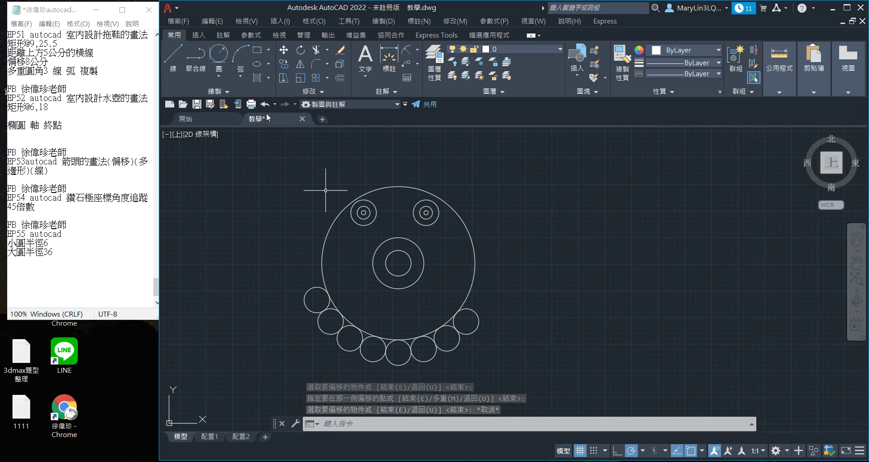
Step: Hatch the rings in the right and left eyes at scale 1.0
{"action": "left_click", "coordinate": [254, 78]}
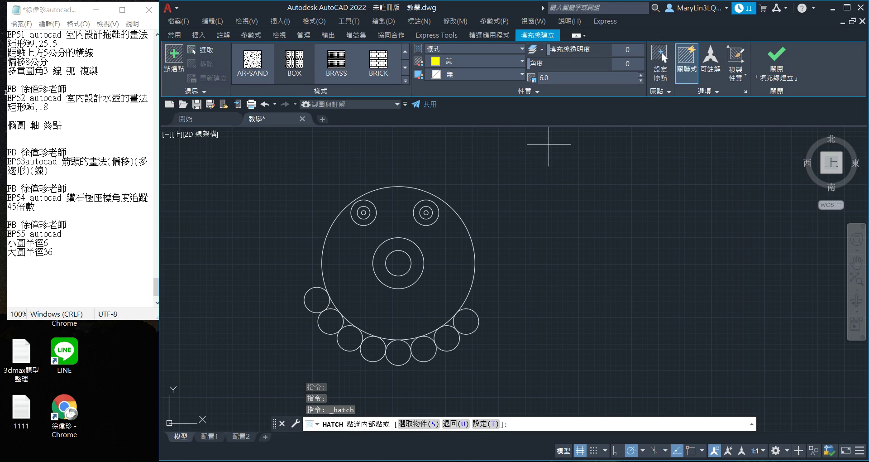
{"action": "scroll", "coordinate": [397, 61], "scroll_direction": "up", "scroll_amount": 3}
{"action": "scroll", "coordinate": [396, 61], "scroll_direction": "up", "scroll_amount": 2}
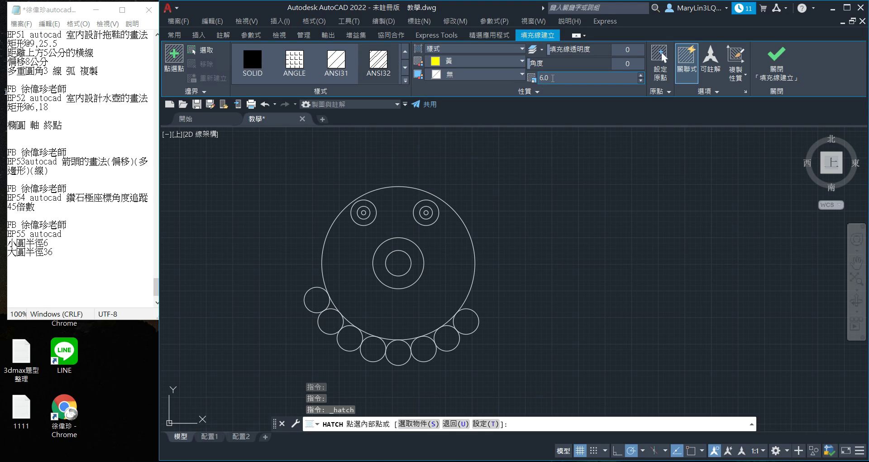
{"action": "type", "text": "1"}
{"action": "key", "text": "Return"}
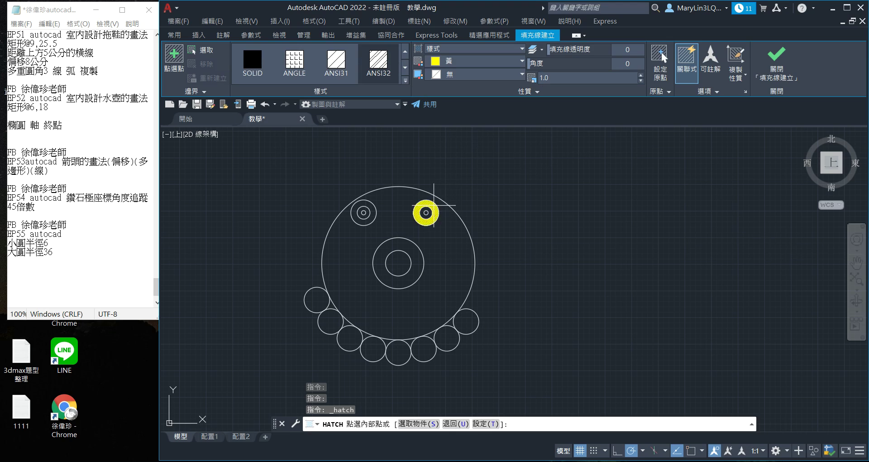
{"action": "left_click", "coordinate": [427, 209]}
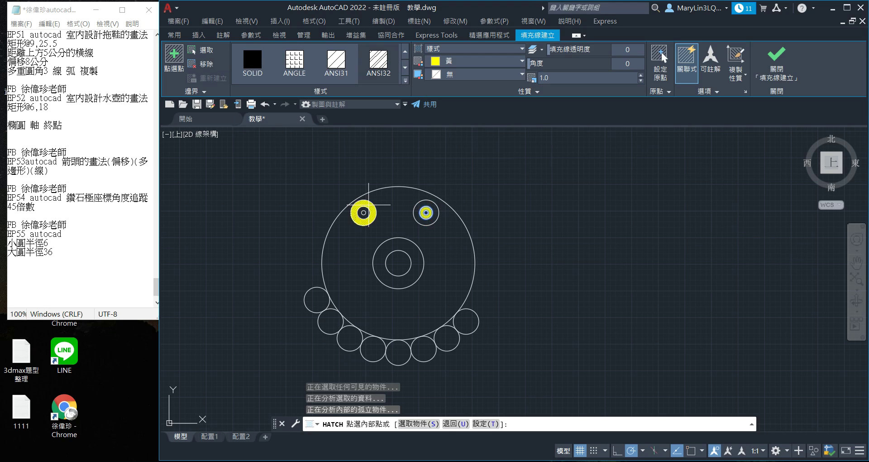
{"action": "left_click", "coordinate": [368, 209]}
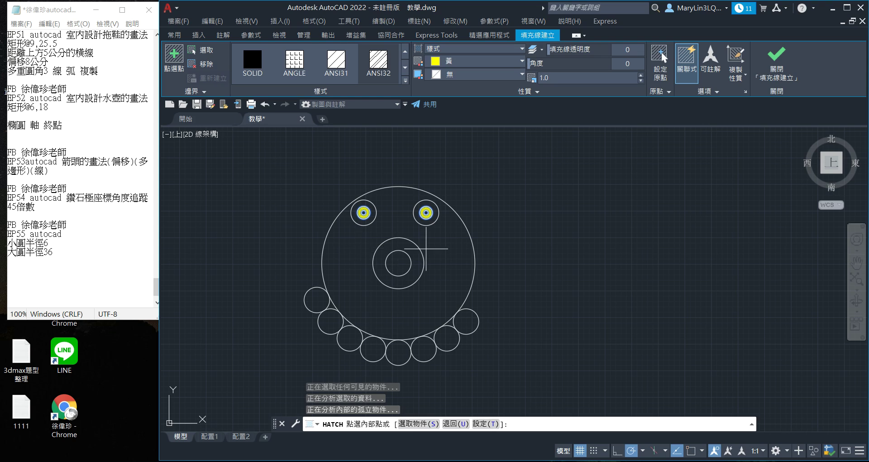
Step: Recolour the eye hatches blue 69,84,165 and close hatch creation
{"action": "left_click", "coordinate": [523, 62]}
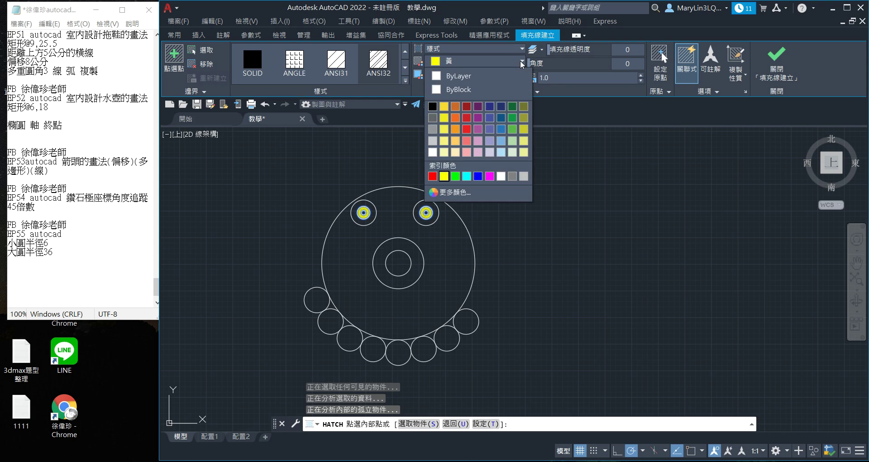
{"action": "left_click", "coordinate": [493, 118]}
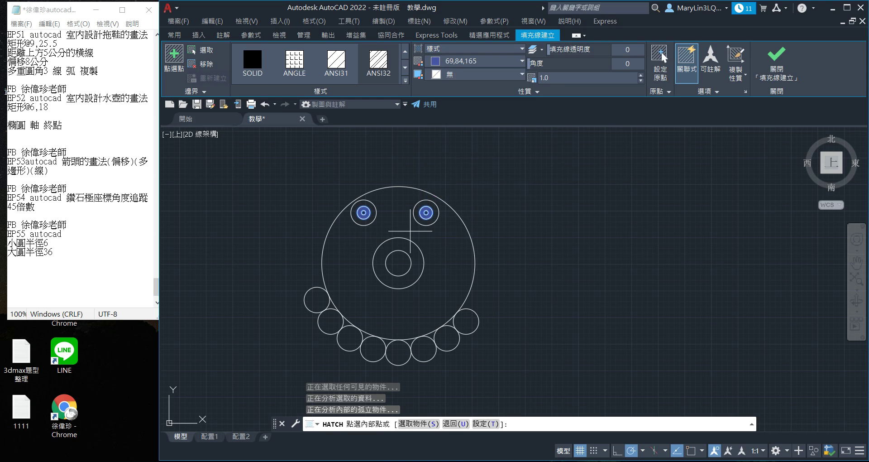
{"action": "left_click", "coordinate": [775, 80]}
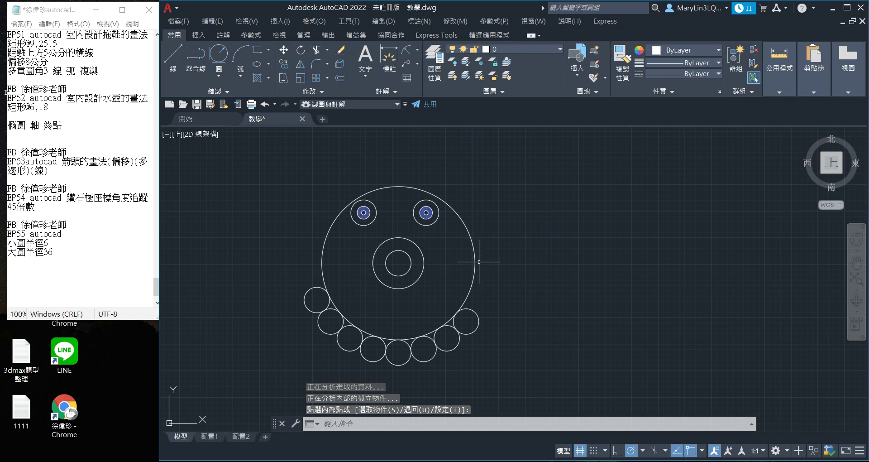